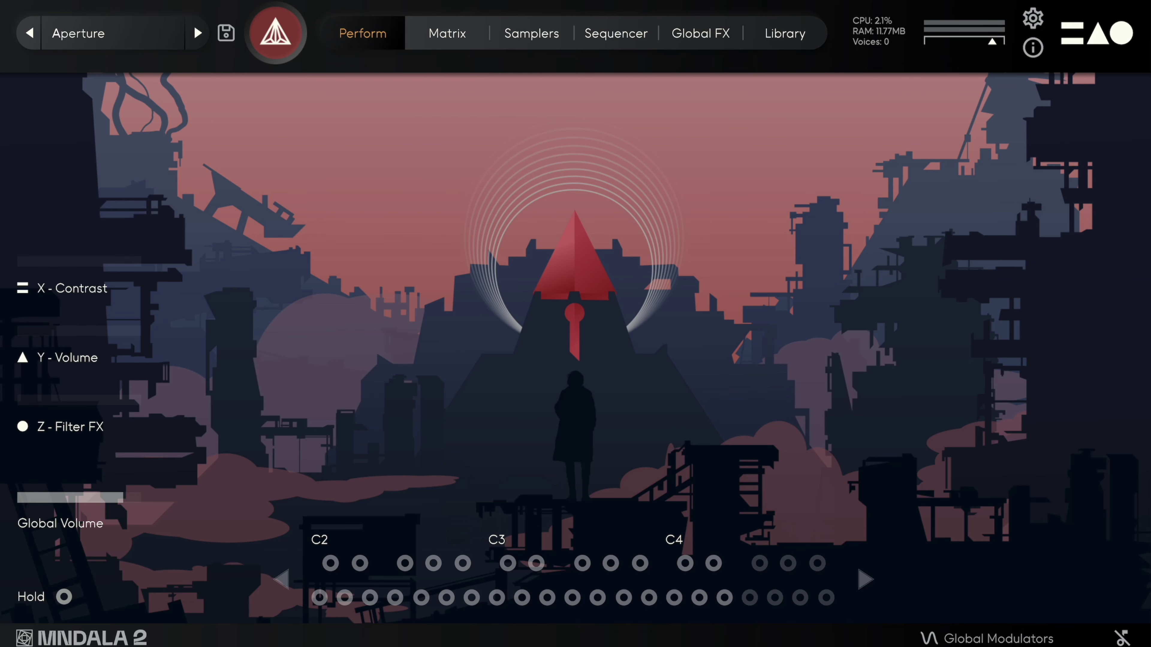
Step: Load the Apostle preset from Atma > 02 - Atma > 03 - Longs and show its Perform page
{"action": "left_click", "coordinate": [104, 32]}
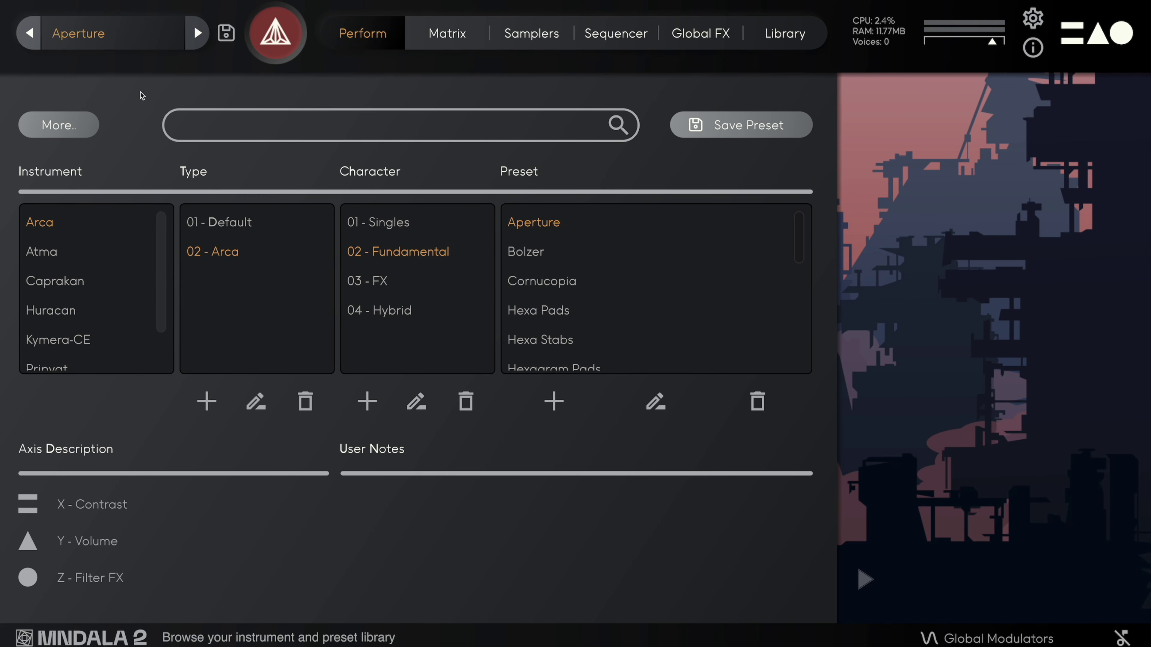
{"action": "left_click", "coordinate": [73, 251]}
{"action": "left_click", "coordinate": [240, 247]}
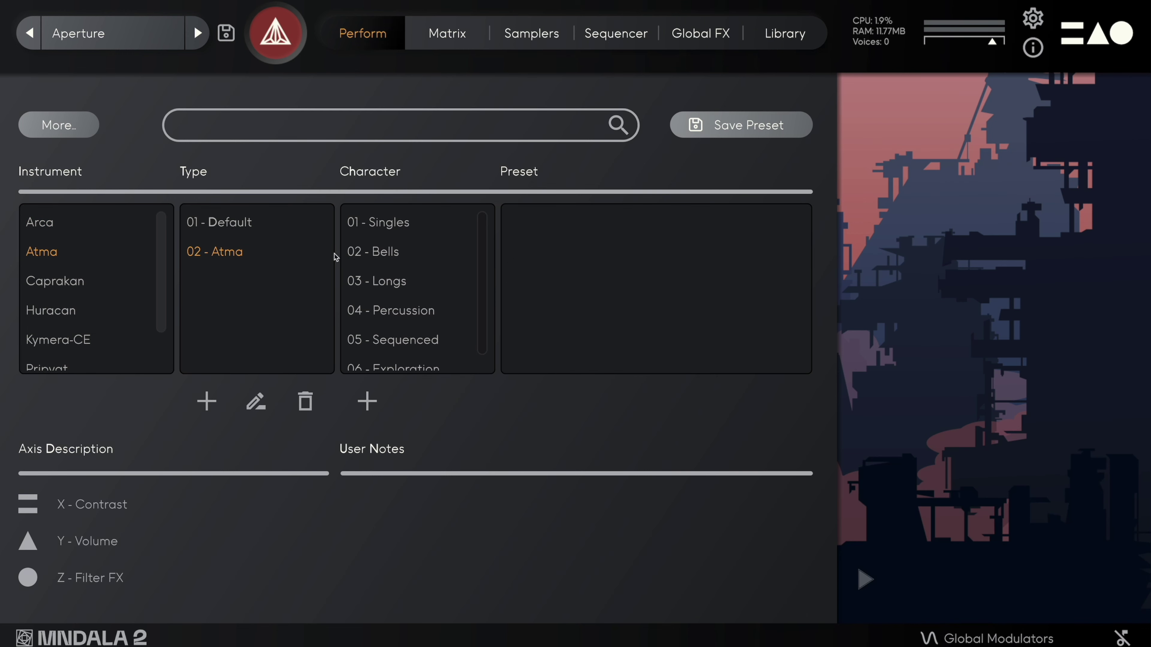
{"action": "left_click", "coordinate": [402, 283]}
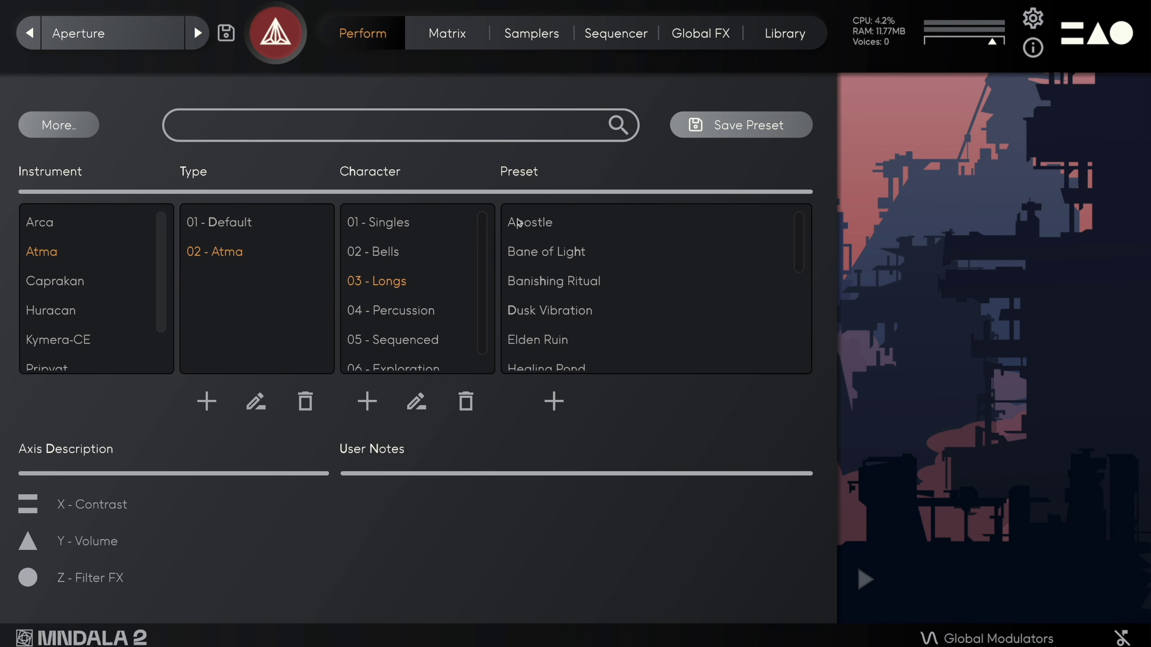
{"action": "left_click", "coordinate": [561, 230]}
{"action": "left_click", "coordinate": [381, 36]}
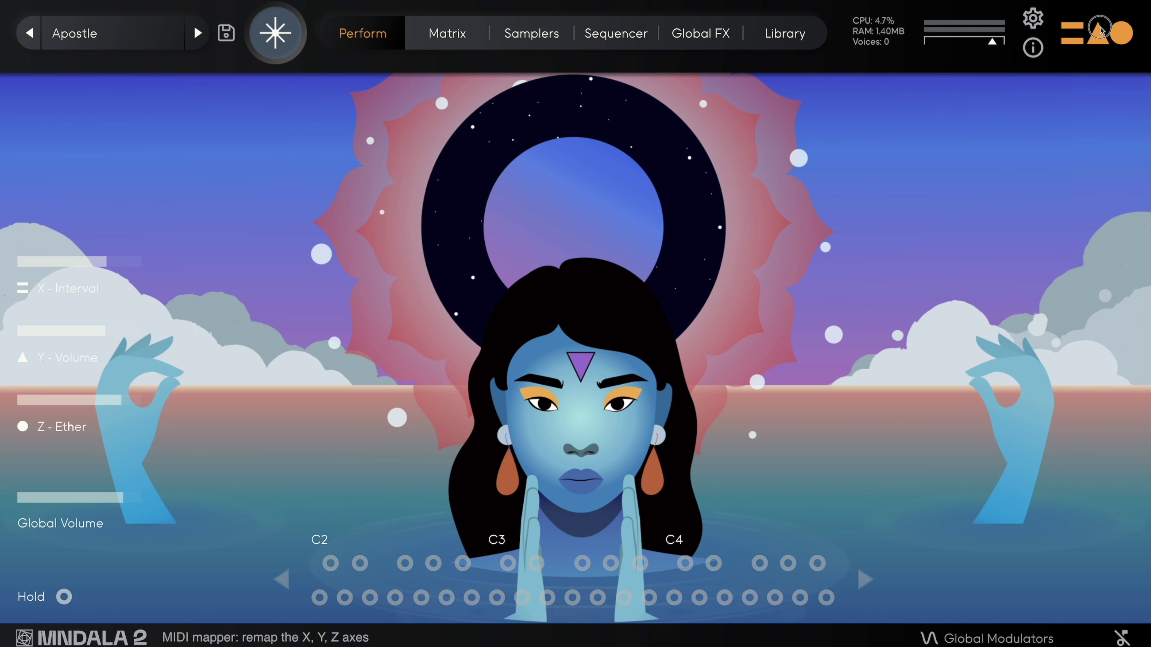
{"action": "left_click", "coordinate": [1098, 41]}
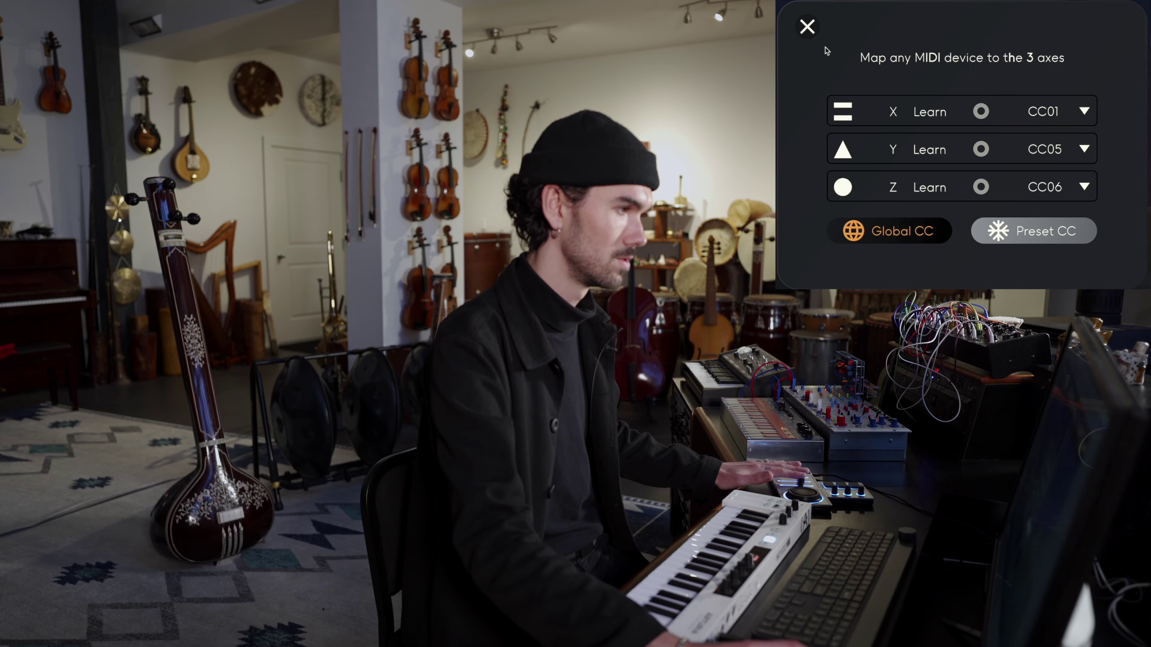
{"action": "left_click", "coordinate": [809, 26]}
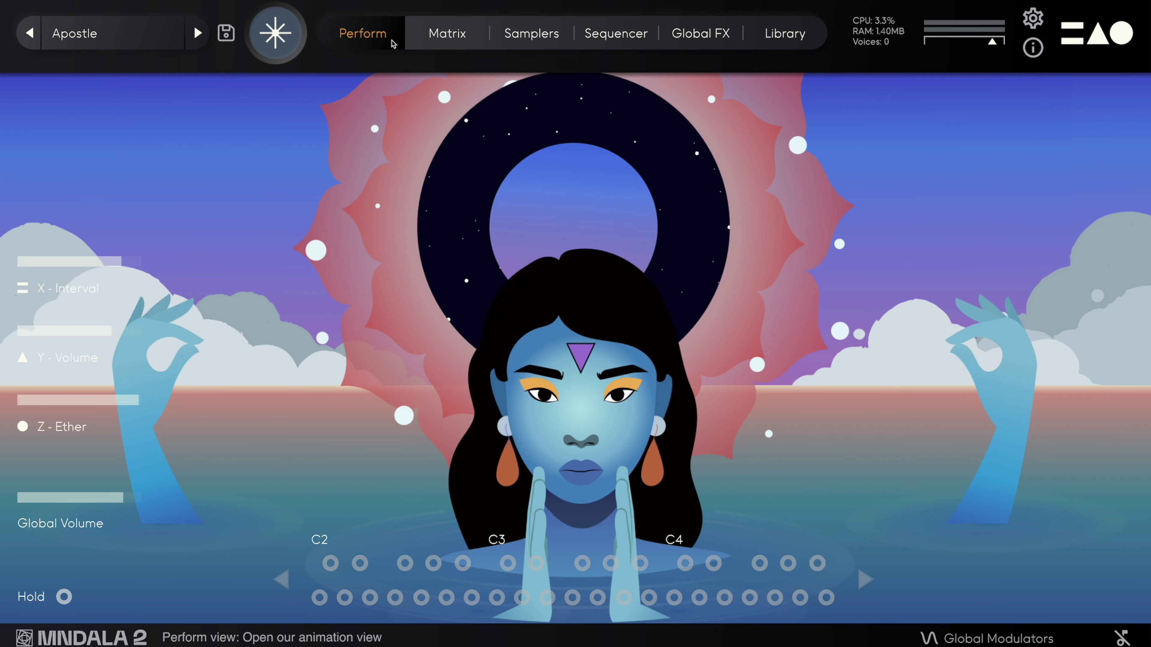
Step: Check Sampler 1's sample map, then add a peak and a dip to row 1's Gain curve
{"action": "left_click", "coordinate": [431, 35]}
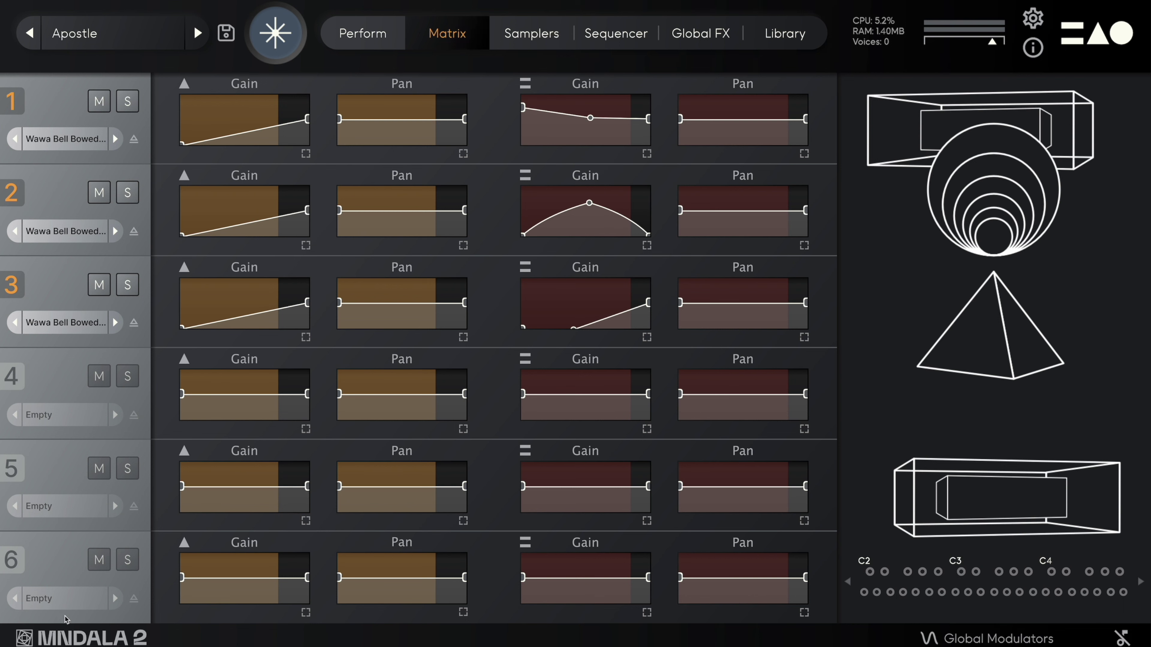
{"action": "left_click", "coordinate": [86, 149]}
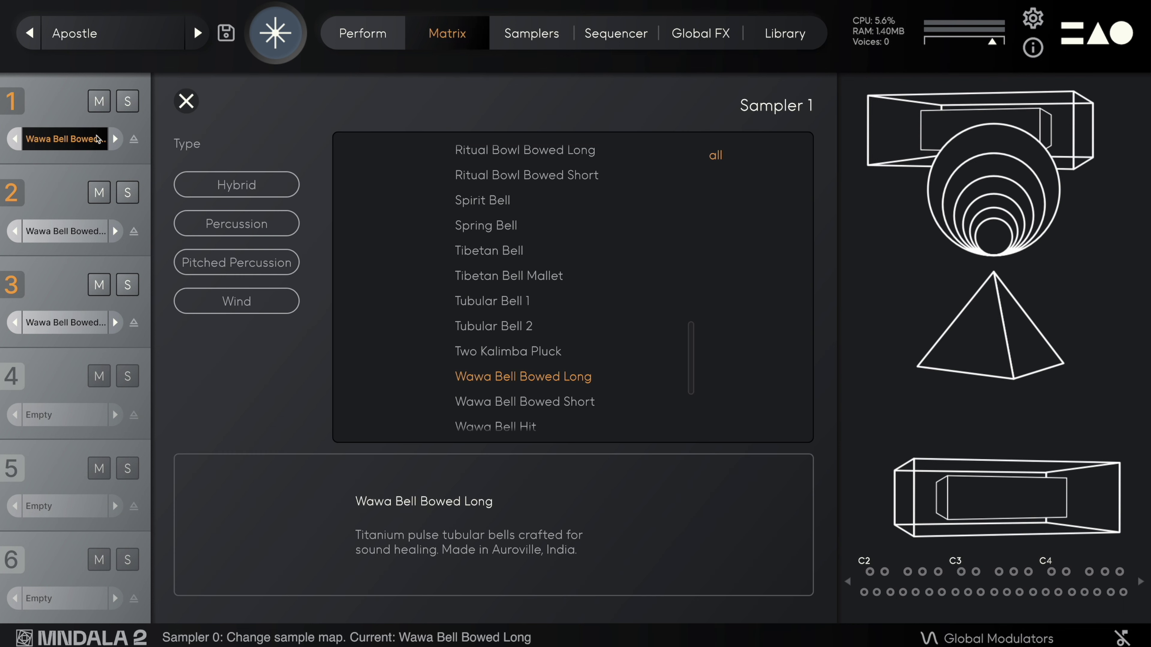
{"action": "left_click", "coordinate": [187, 101]}
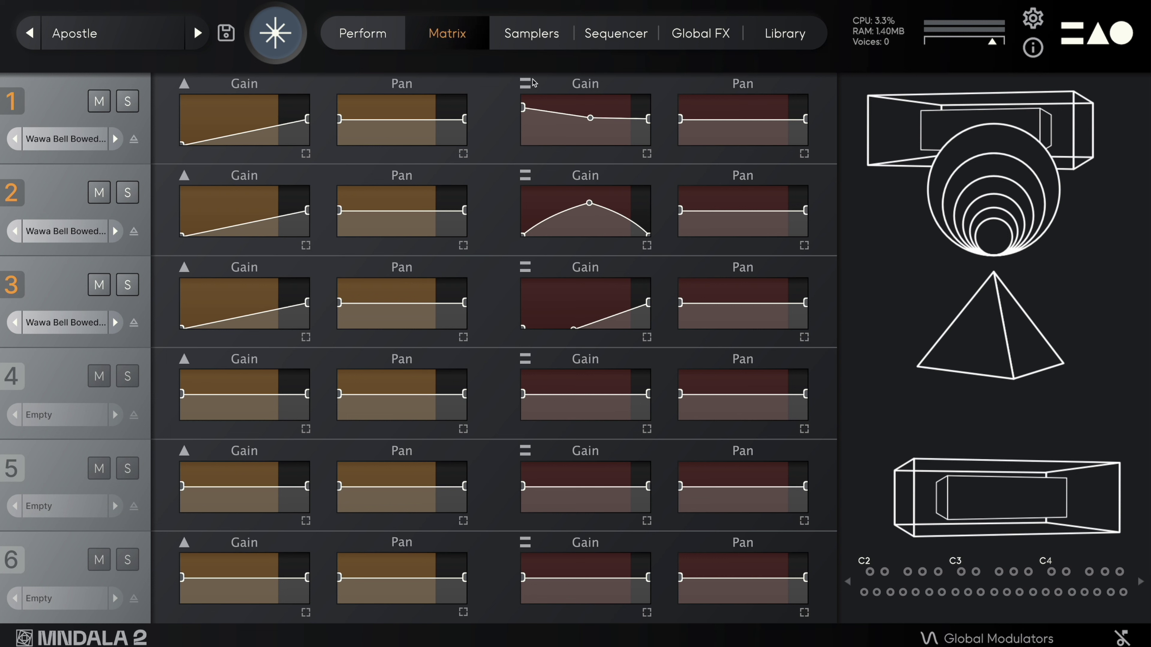
{"action": "mouse_move", "coordinate": [218, 136]}
{"action": "left_mouse_down"}
{"action": "mouse_move", "coordinate": [218, 113]}
{"action": "mouse_move", "coordinate": [251, 127]}
{"action": "mouse_move", "coordinate": [283, 110]}
{"action": "left_mouse_up"}
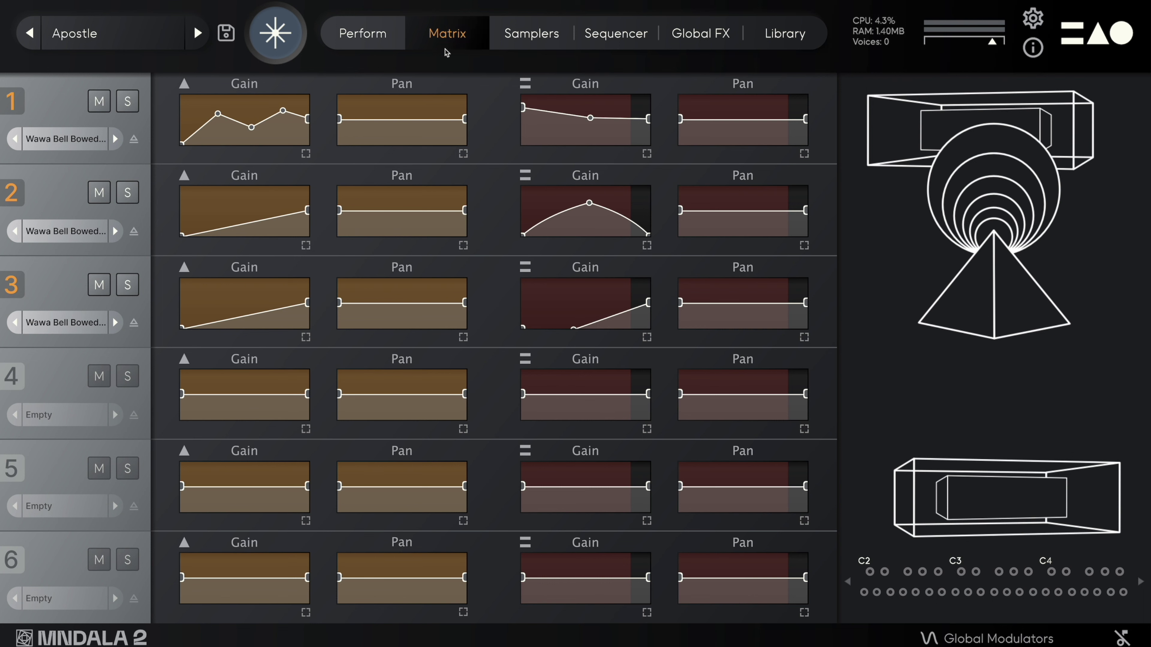
Step: Review samplers 2 and 3, then set sampler 1's round-robin lock to 3
{"action": "left_click", "coordinate": [510, 34]}
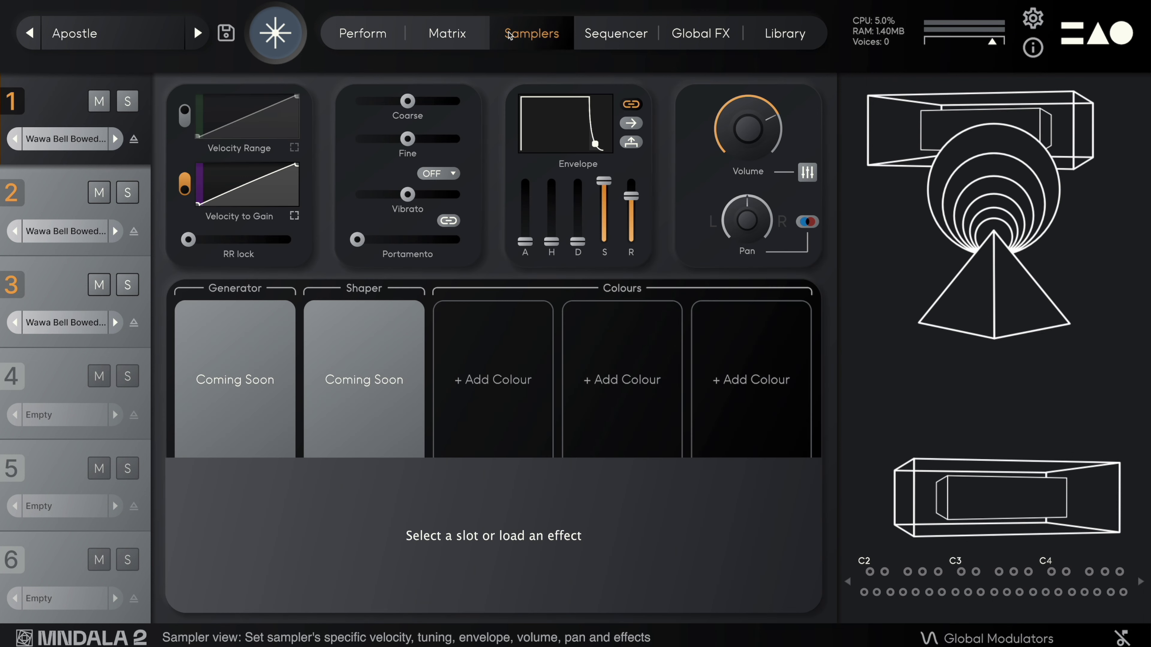
{"action": "left_click", "coordinate": [42, 196]}
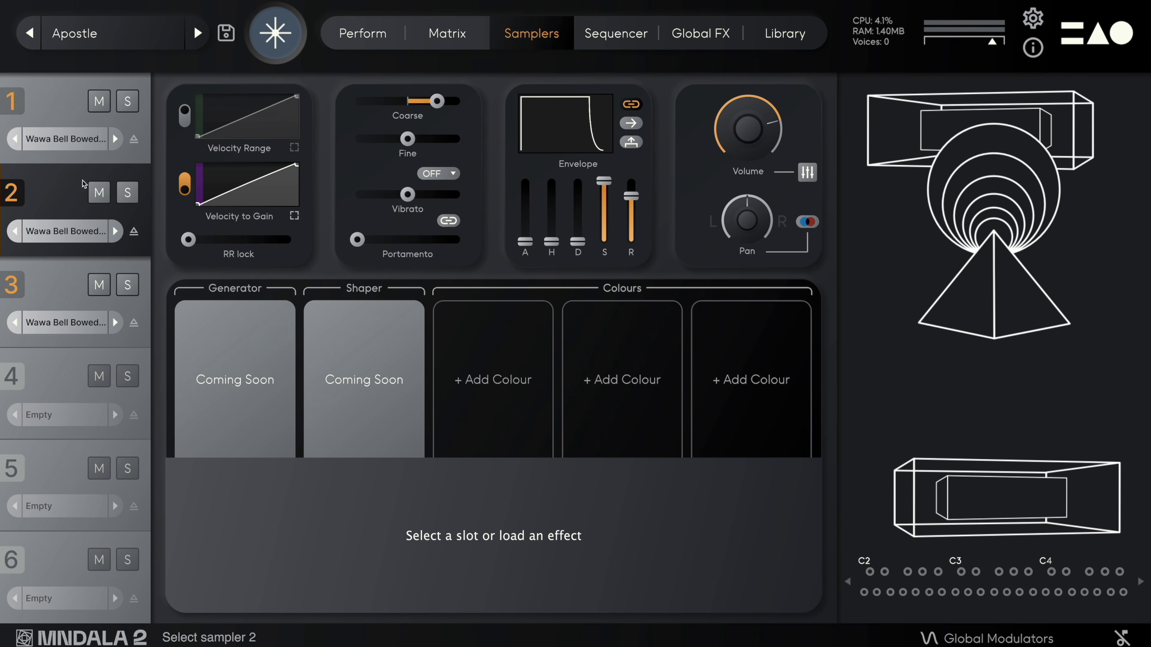
{"action": "left_click", "coordinate": [60, 281]}
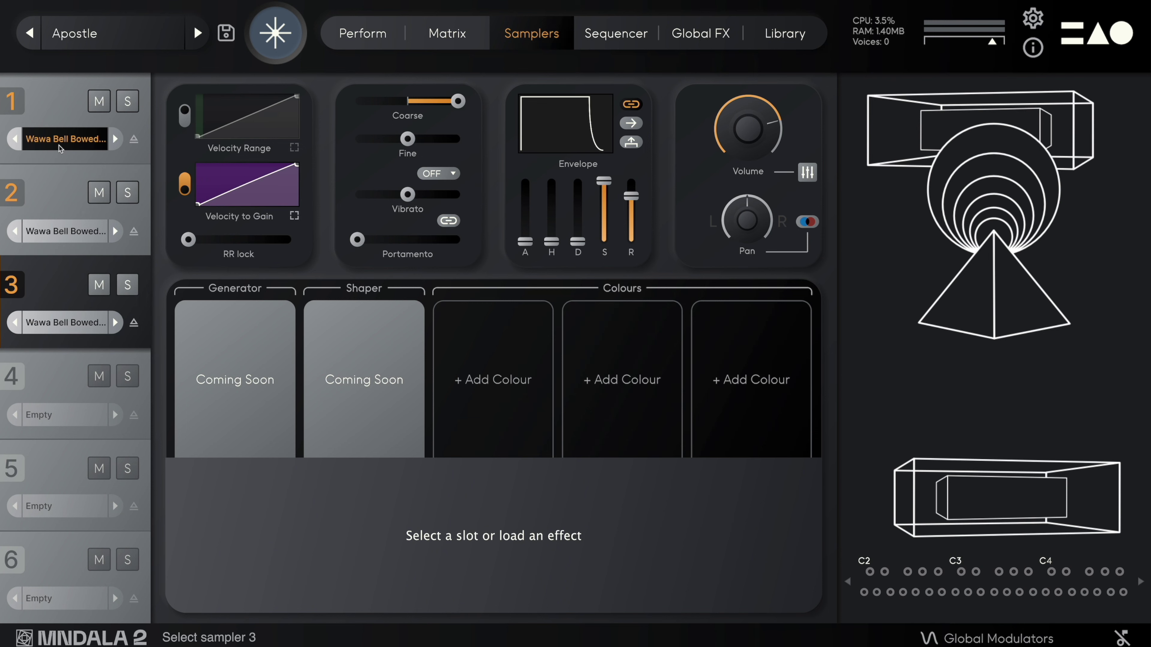
{"action": "left_click", "coordinate": [61, 116]}
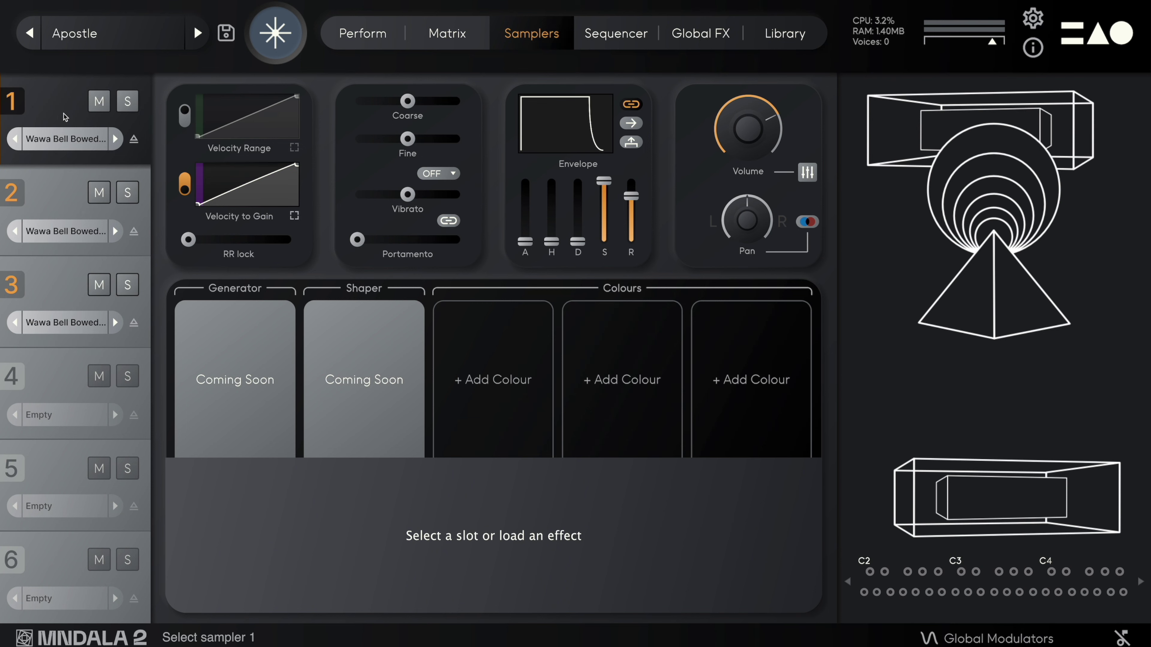
{"action": "left_click", "coordinate": [240, 240]}
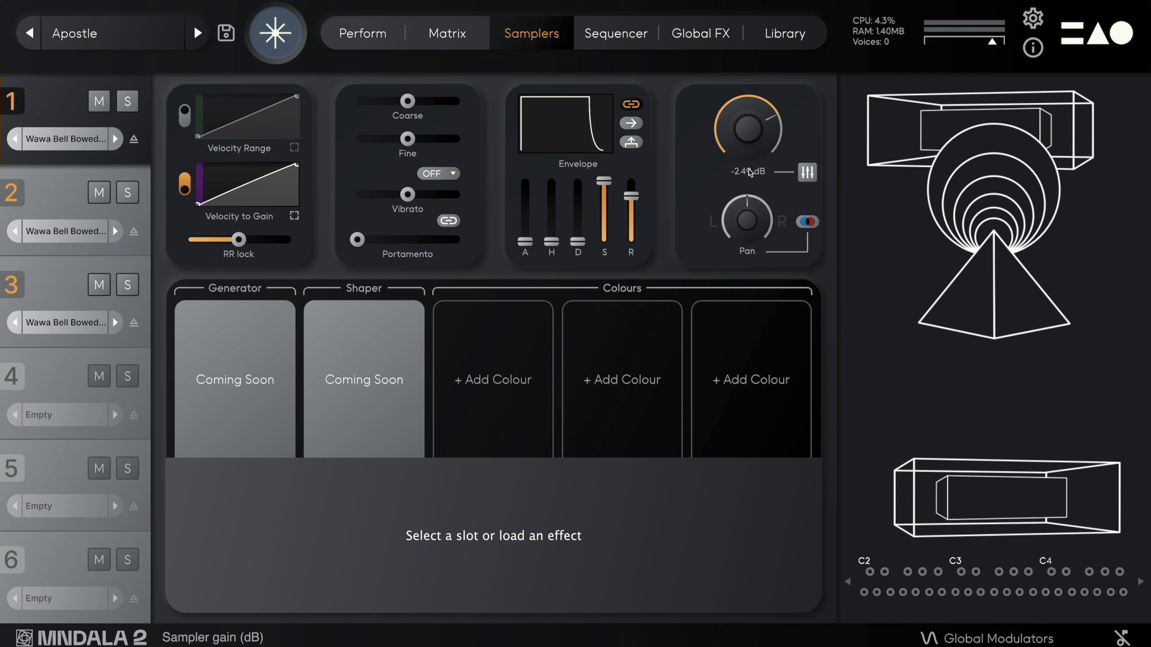
Step: In sampler 1's mic mixer, ramp the first channel up from silence and modulate it with an LFO
{"action": "left_click", "coordinate": [807, 172]}
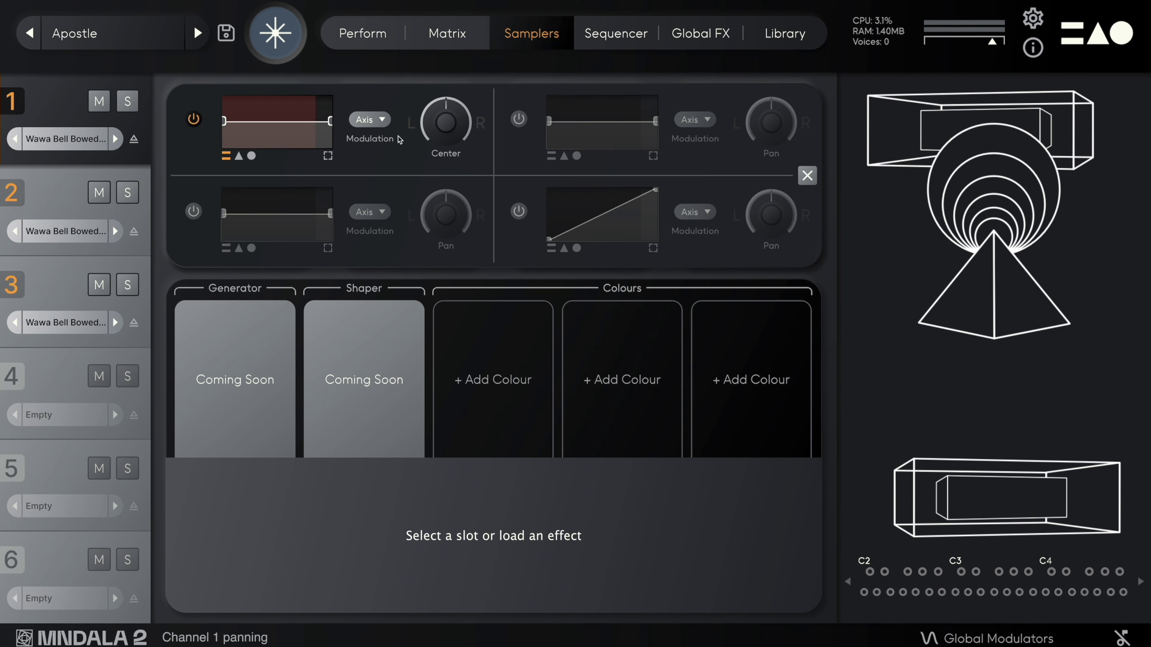
{"action": "left_click_drag", "start_coordinate": [227, 123], "coordinate": [211, 155]}
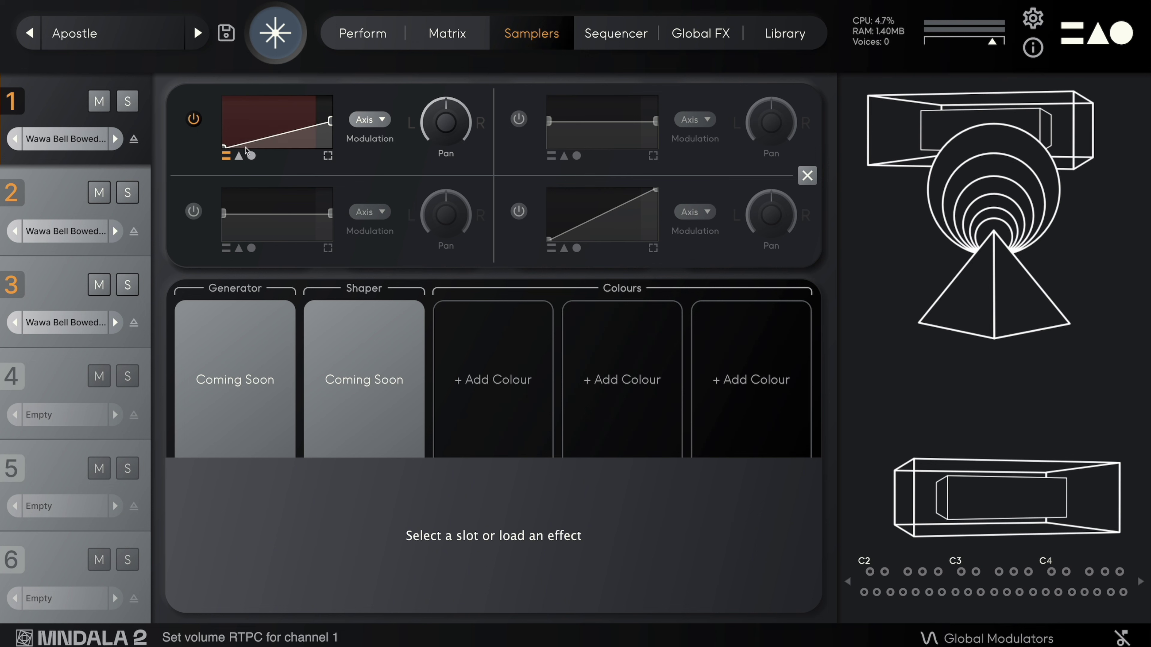
{"action": "left_click", "coordinate": [368, 119]}
{"action": "left_click", "coordinate": [371, 158]}
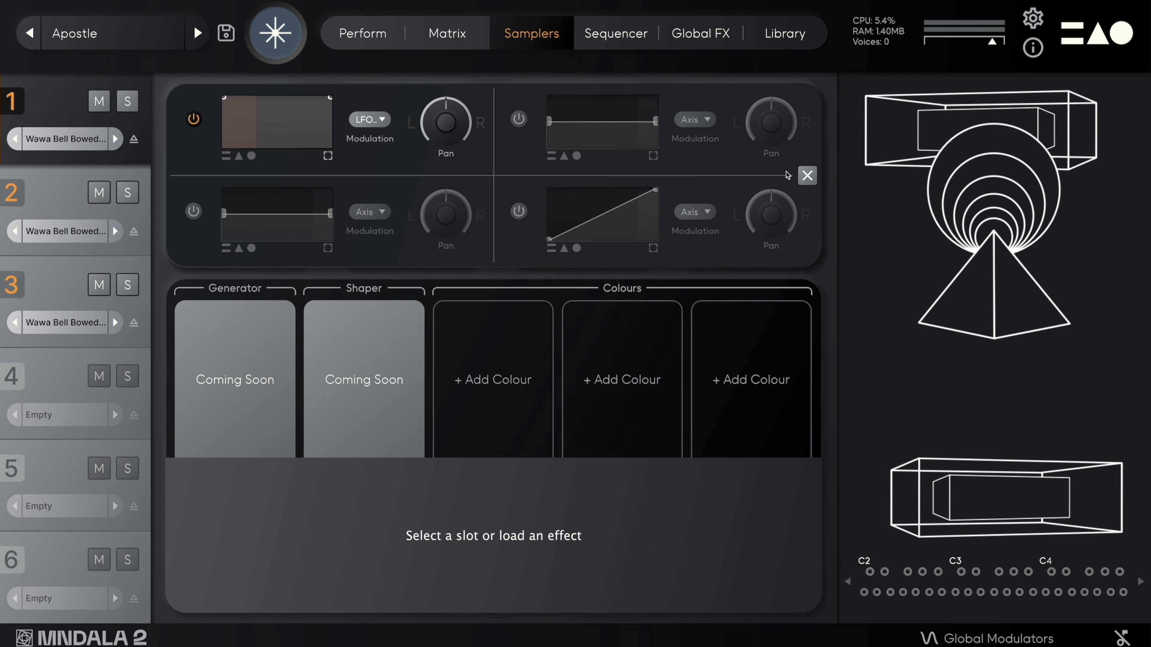
{"action": "left_click", "coordinate": [806, 176]}
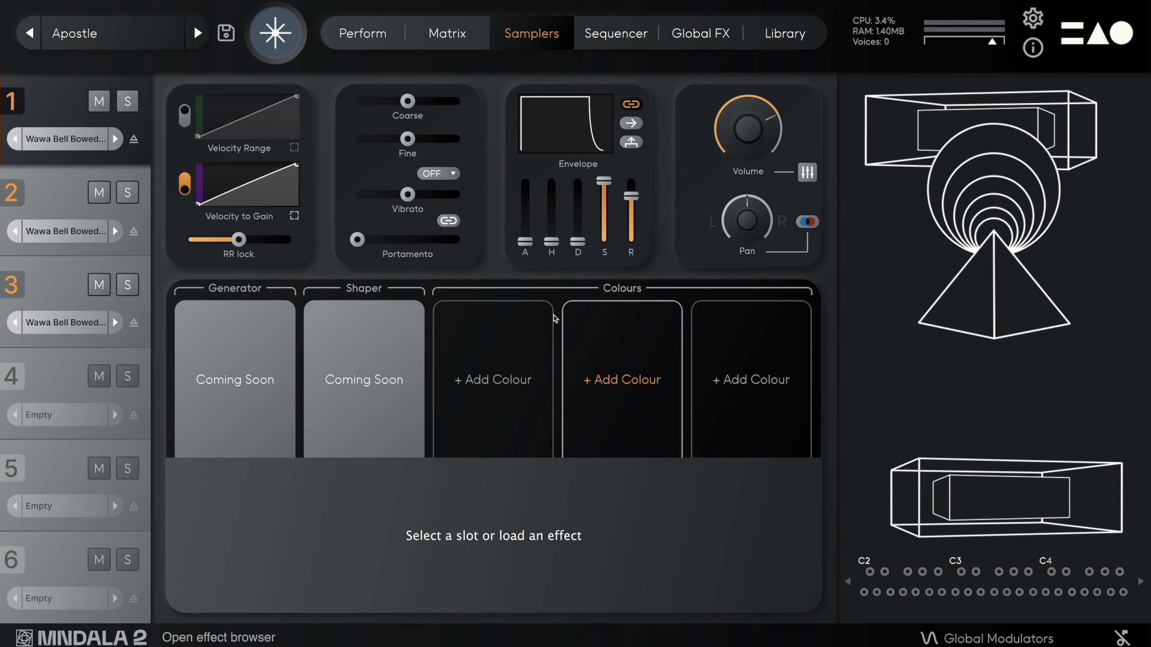
Step: Add a Highpass filter colour with 11798 Hz cutoff and 1.83 Q, wet/dry linked to Z axis
{"action": "left_click", "coordinate": [517, 385]}
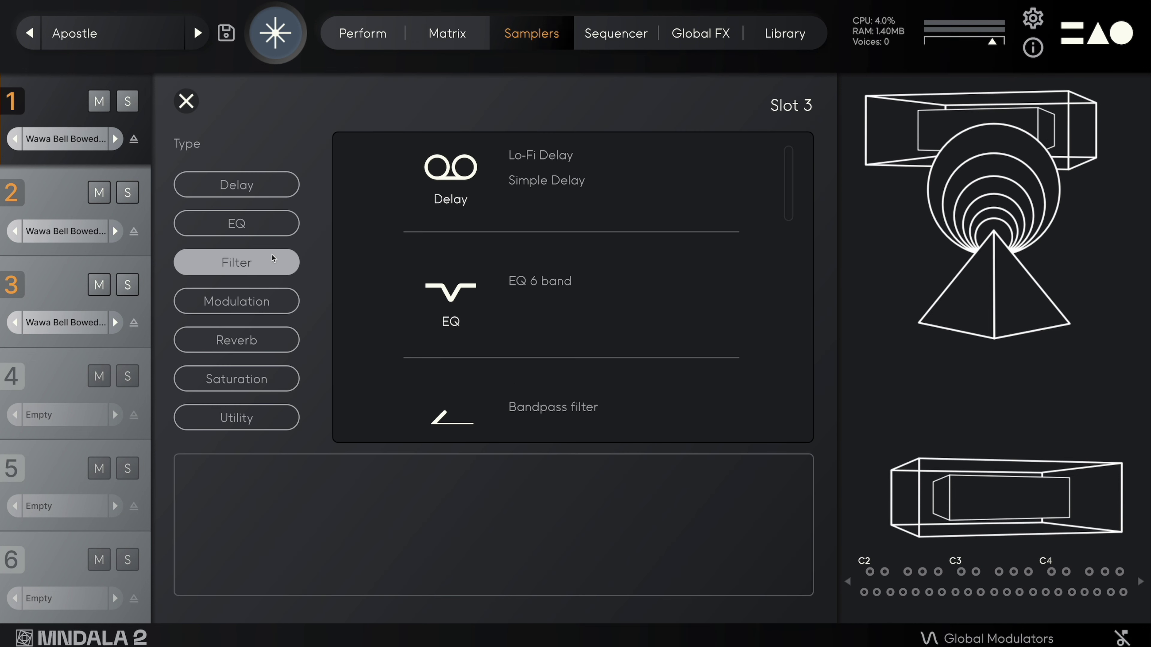
{"action": "left_click", "coordinate": [236, 262]}
{"action": "left_click", "coordinate": [571, 184]}
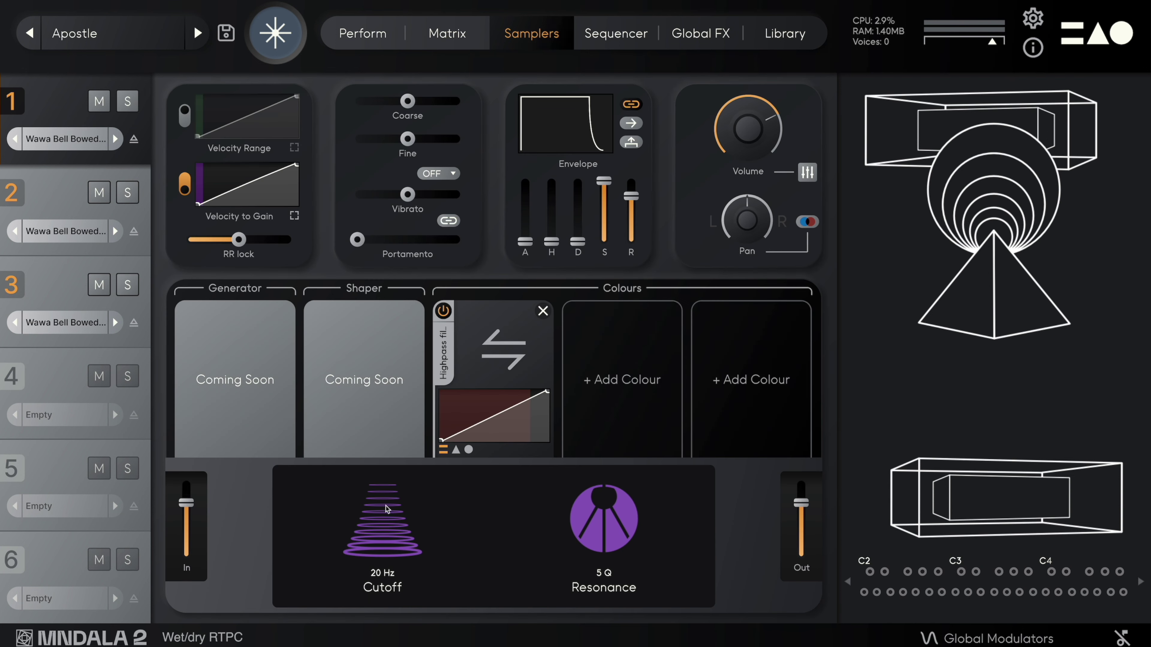
{"action": "left_click_drag", "start_coordinate": [611, 524], "coordinate": [611, 542]}
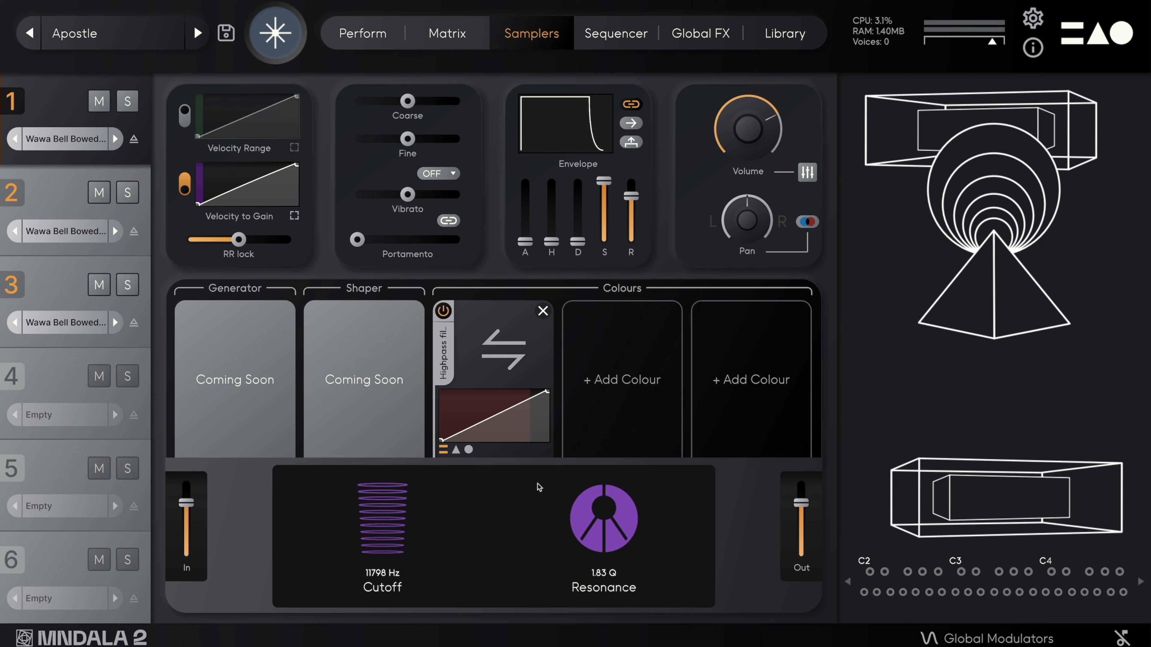
{"action": "left_click", "coordinate": [469, 450]}
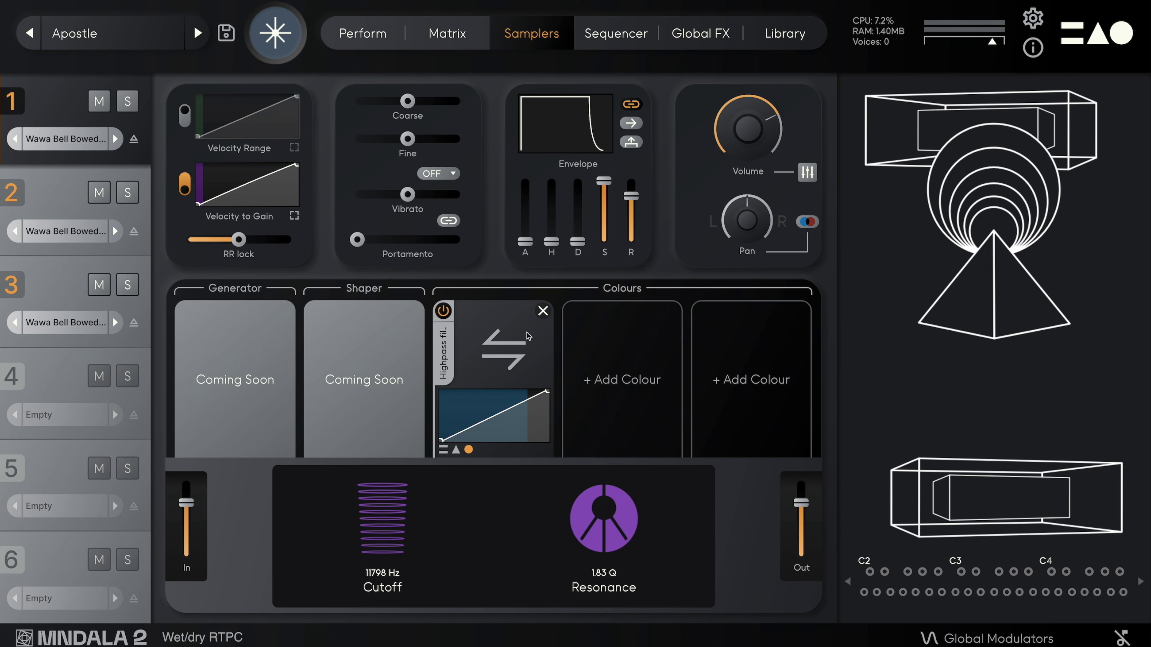
{"action": "left_click", "coordinate": [617, 36]}
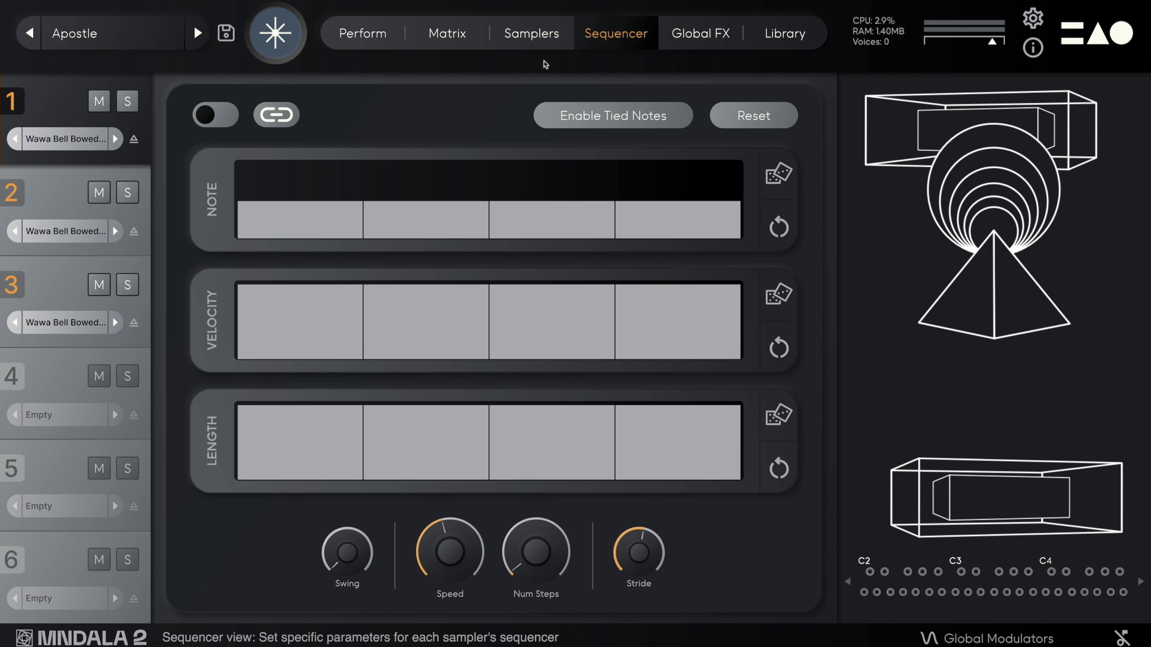
Step: Give sampler 1's sequence a little swing and raise Num Steps to about 32
{"action": "left_click", "coordinate": [60, 200]}
{"action": "left_click", "coordinate": [57, 284]}
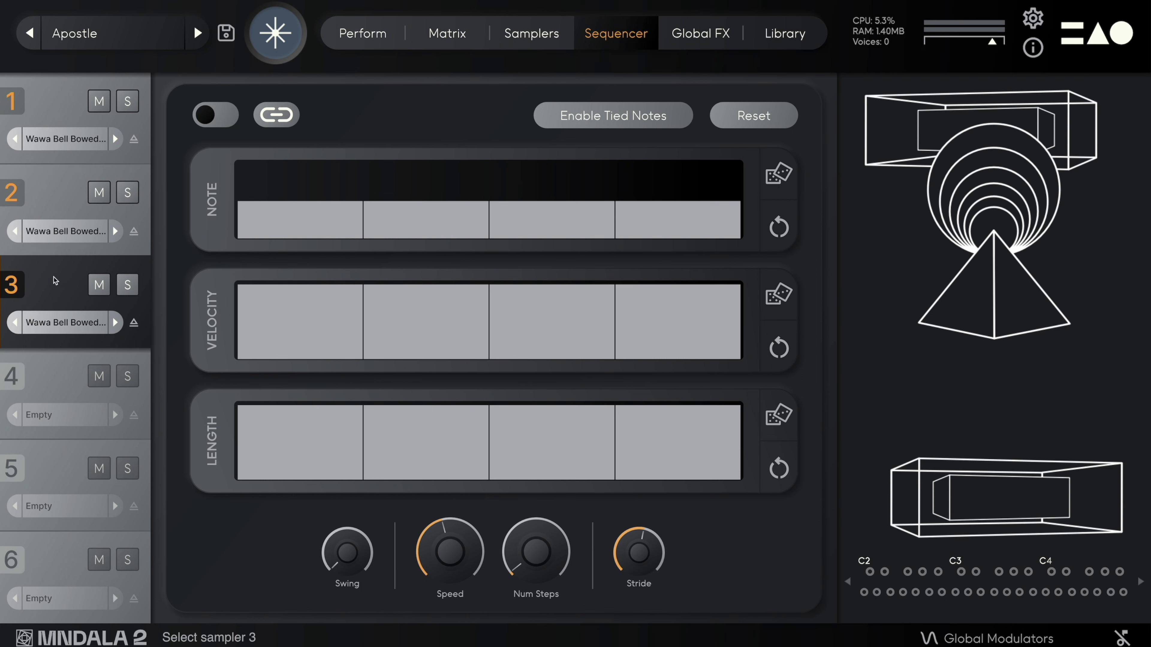
{"action": "left_click", "coordinate": [61, 96]}
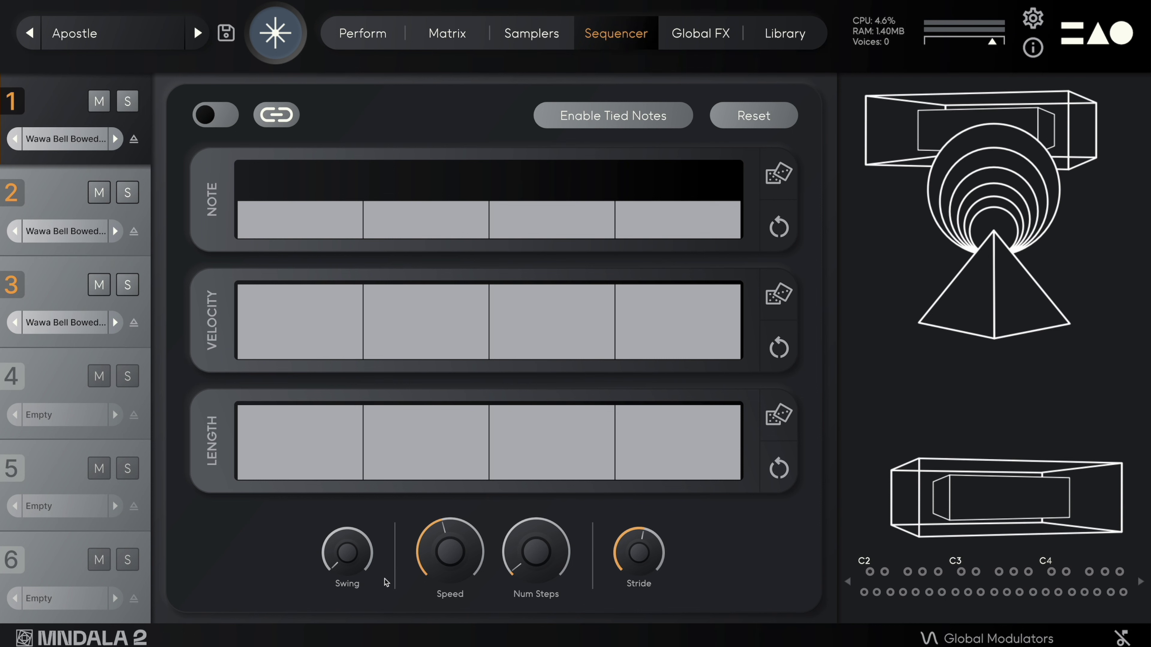
{"action": "left_click_drag", "start_coordinate": [356, 557], "coordinate": [368, 517]}
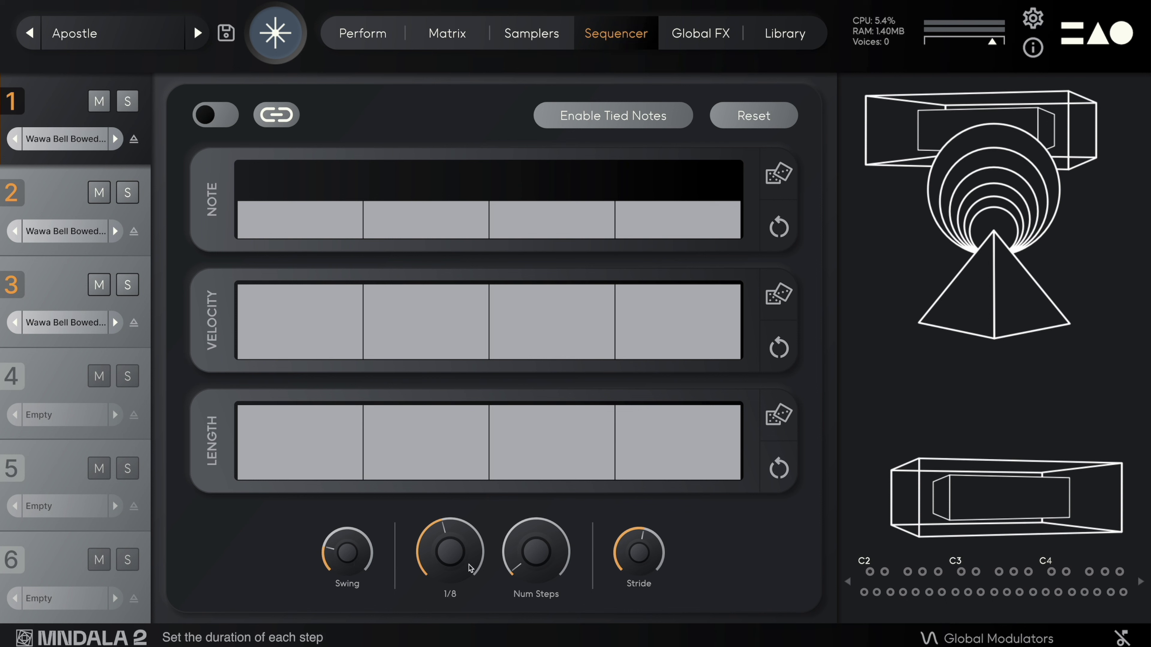
{"action": "left_click_drag", "start_coordinate": [536, 552], "coordinate": [567, 500]}
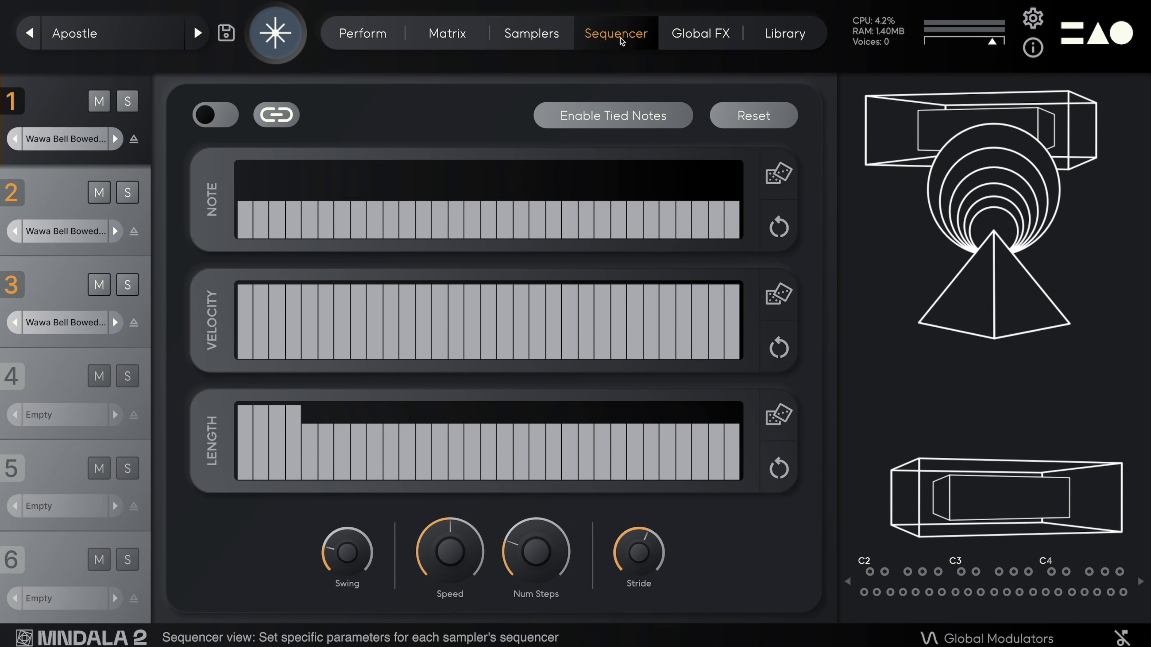
{"action": "left_click", "coordinate": [698, 34]}
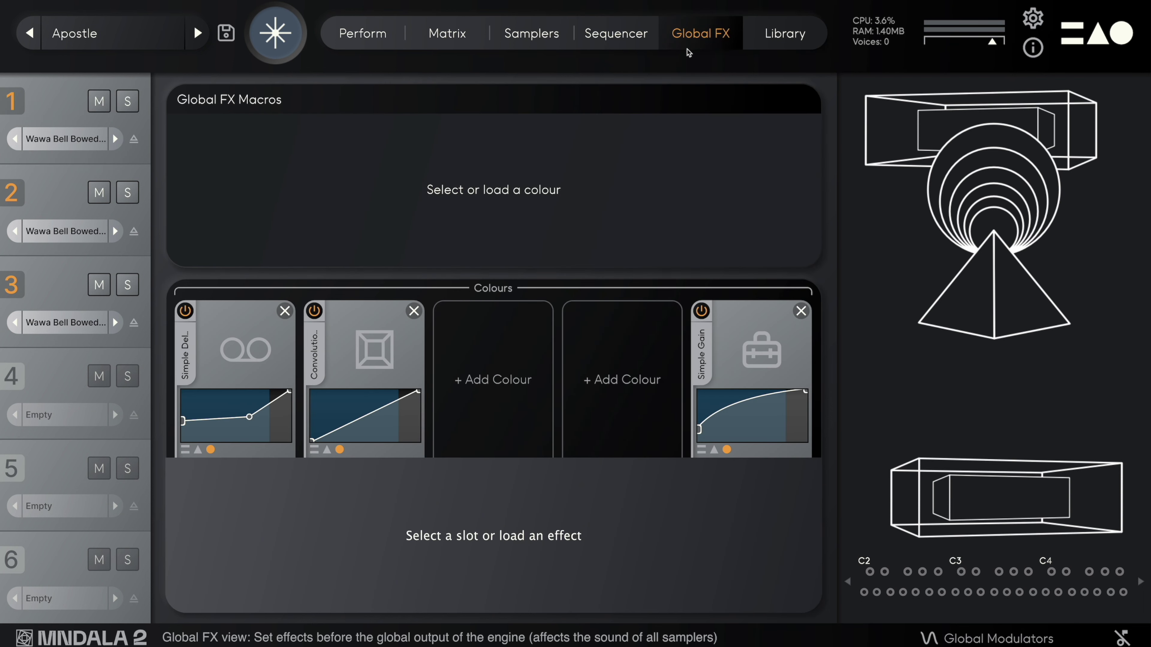
Step: Assign Convolution Reverb's Character, Predelay and Highpass to the three macros, linking Highpass to Y axis
{"action": "left_click", "coordinate": [358, 358]}
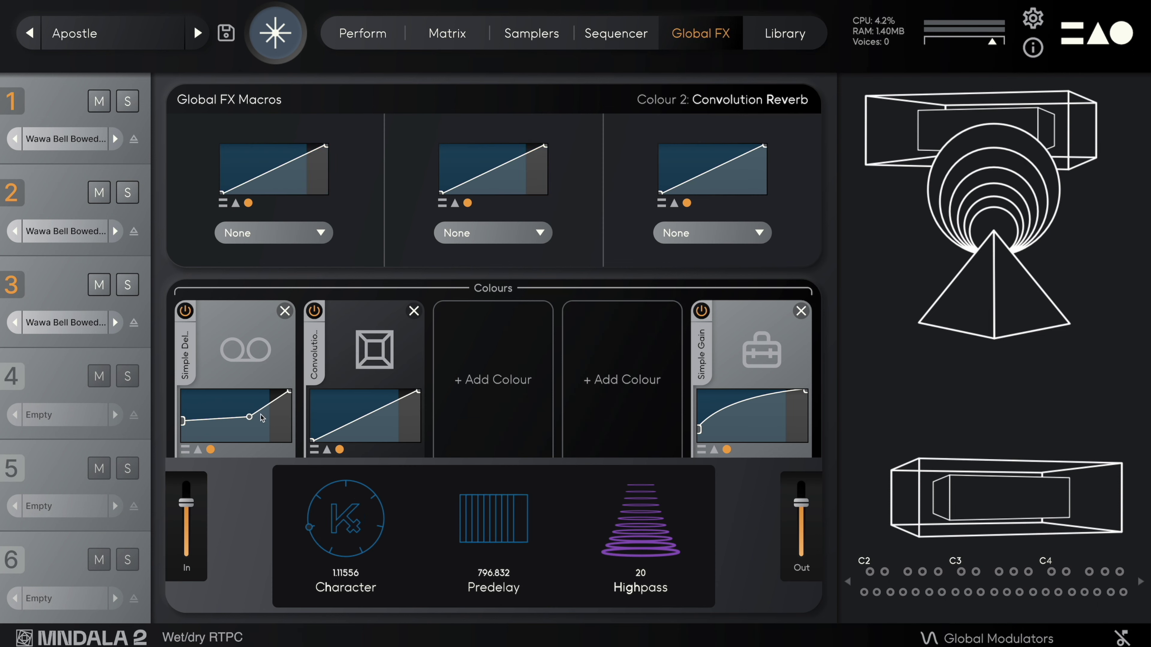
{"action": "left_click", "coordinate": [259, 242]}
{"action": "left_click", "coordinate": [252, 272]}
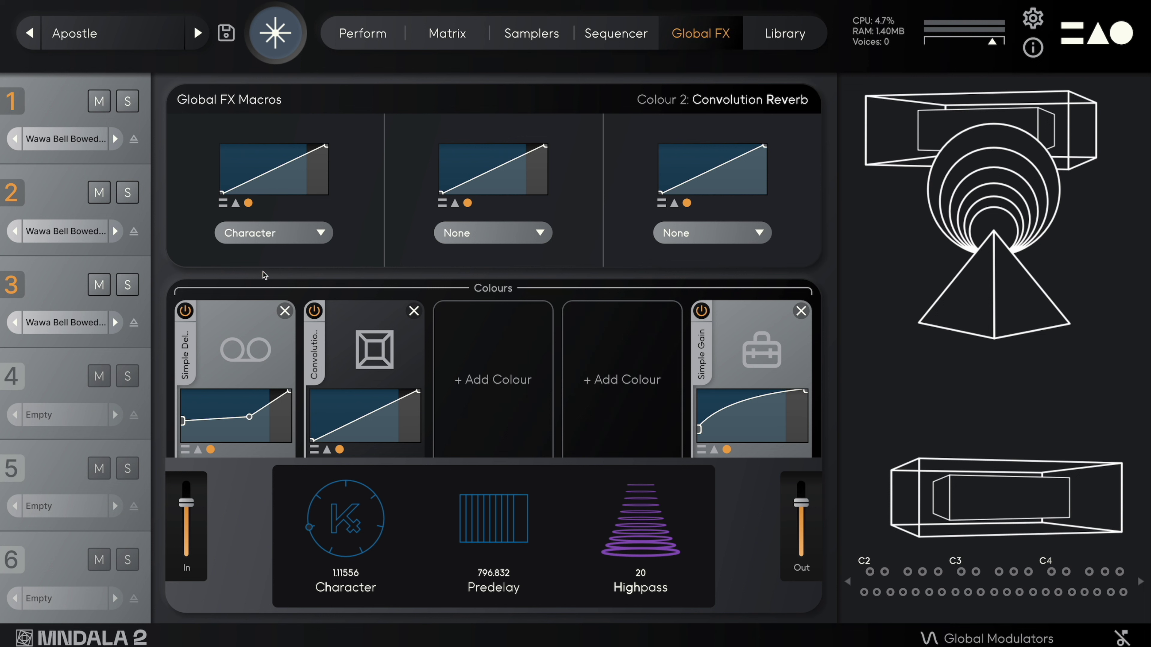
{"action": "left_click", "coordinate": [453, 240]}
{"action": "left_click", "coordinate": [466, 274]}
{"action": "left_click", "coordinate": [680, 233]}
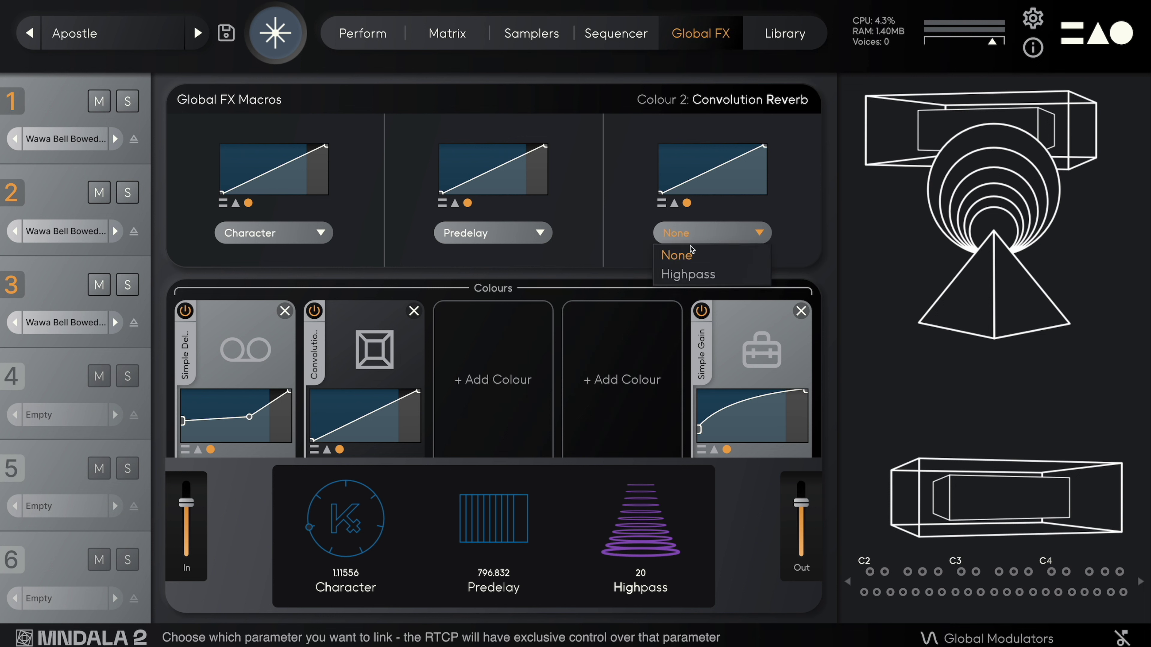
{"action": "left_click", "coordinate": [677, 274]}
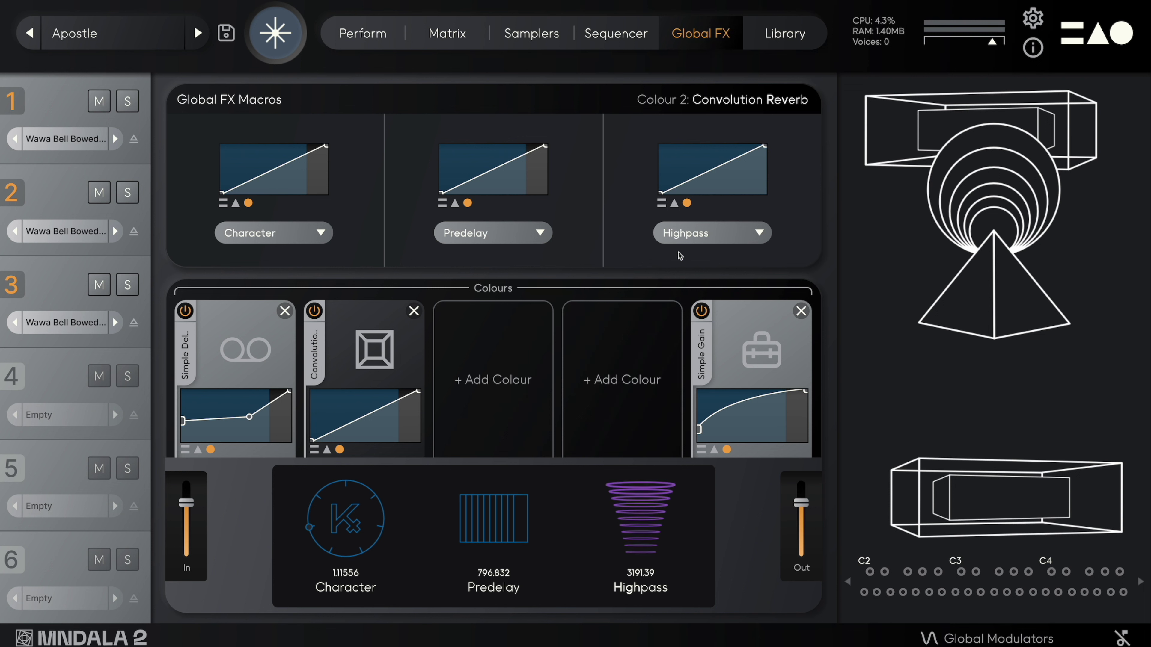
{"action": "left_click", "coordinate": [674, 203]}
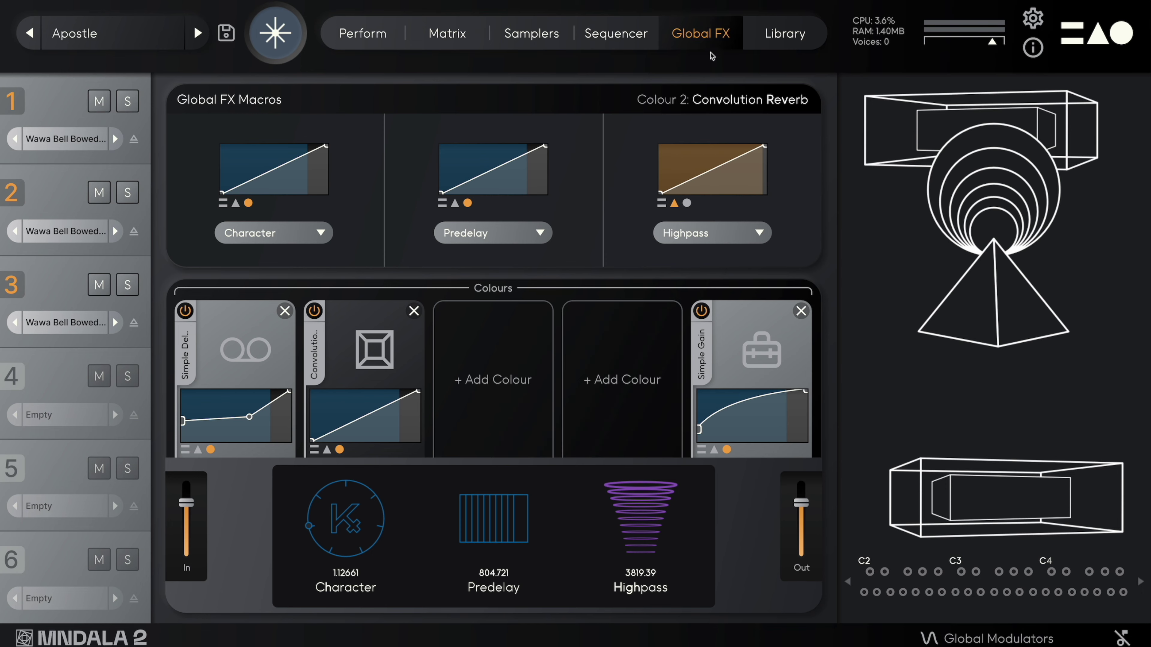
{"action": "left_click", "coordinate": [784, 33]}
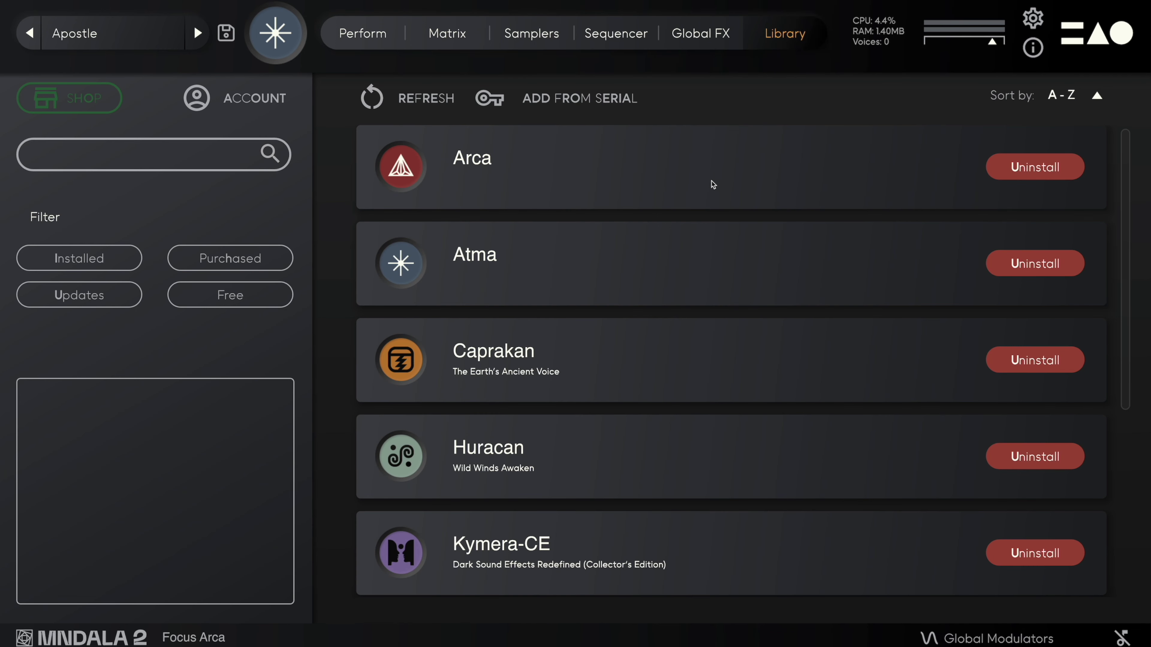